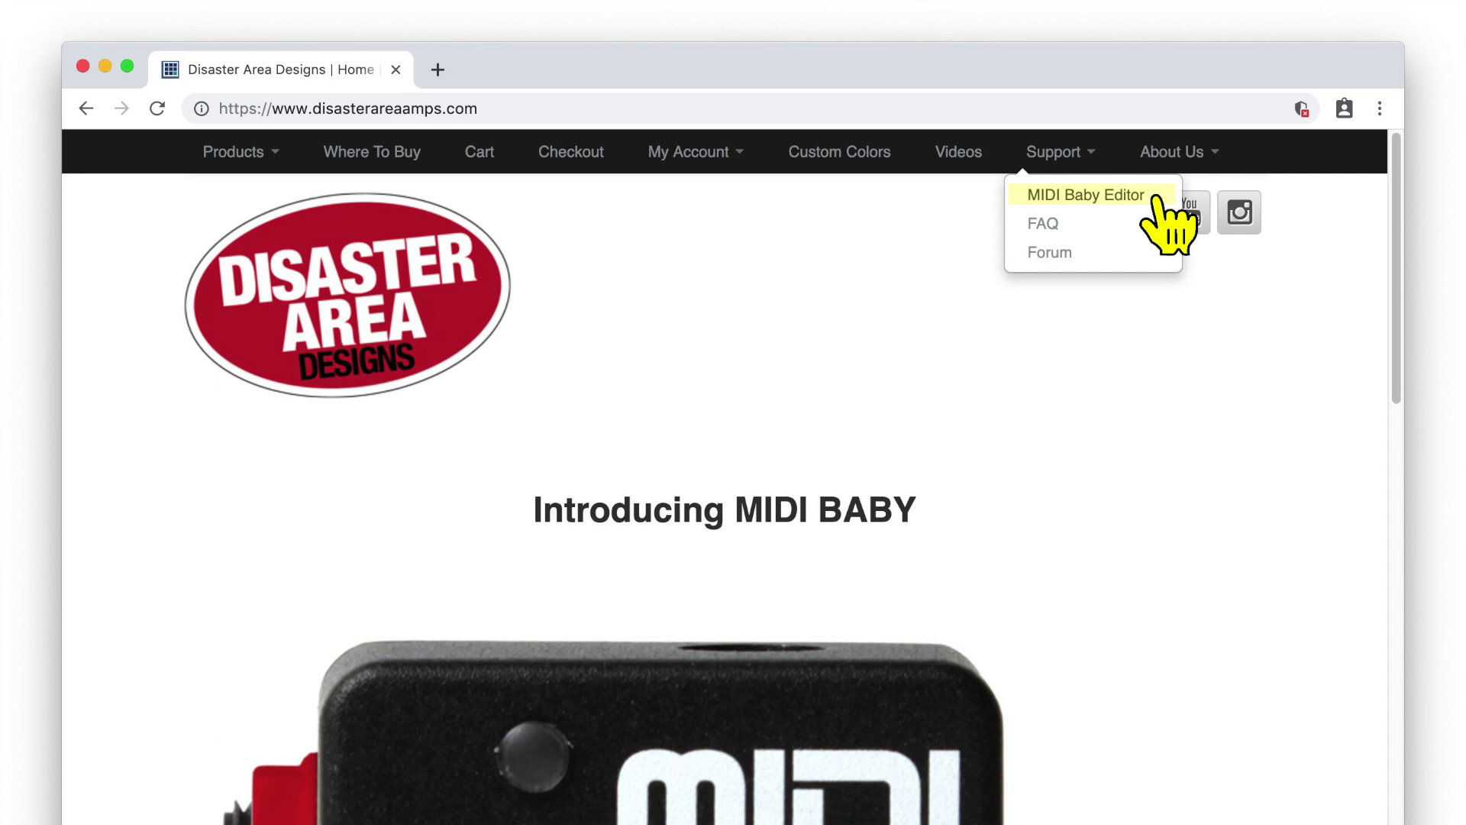
Step: Open the MIDI Baby Editor page from the site's Support menu
left_click(1156, 200)
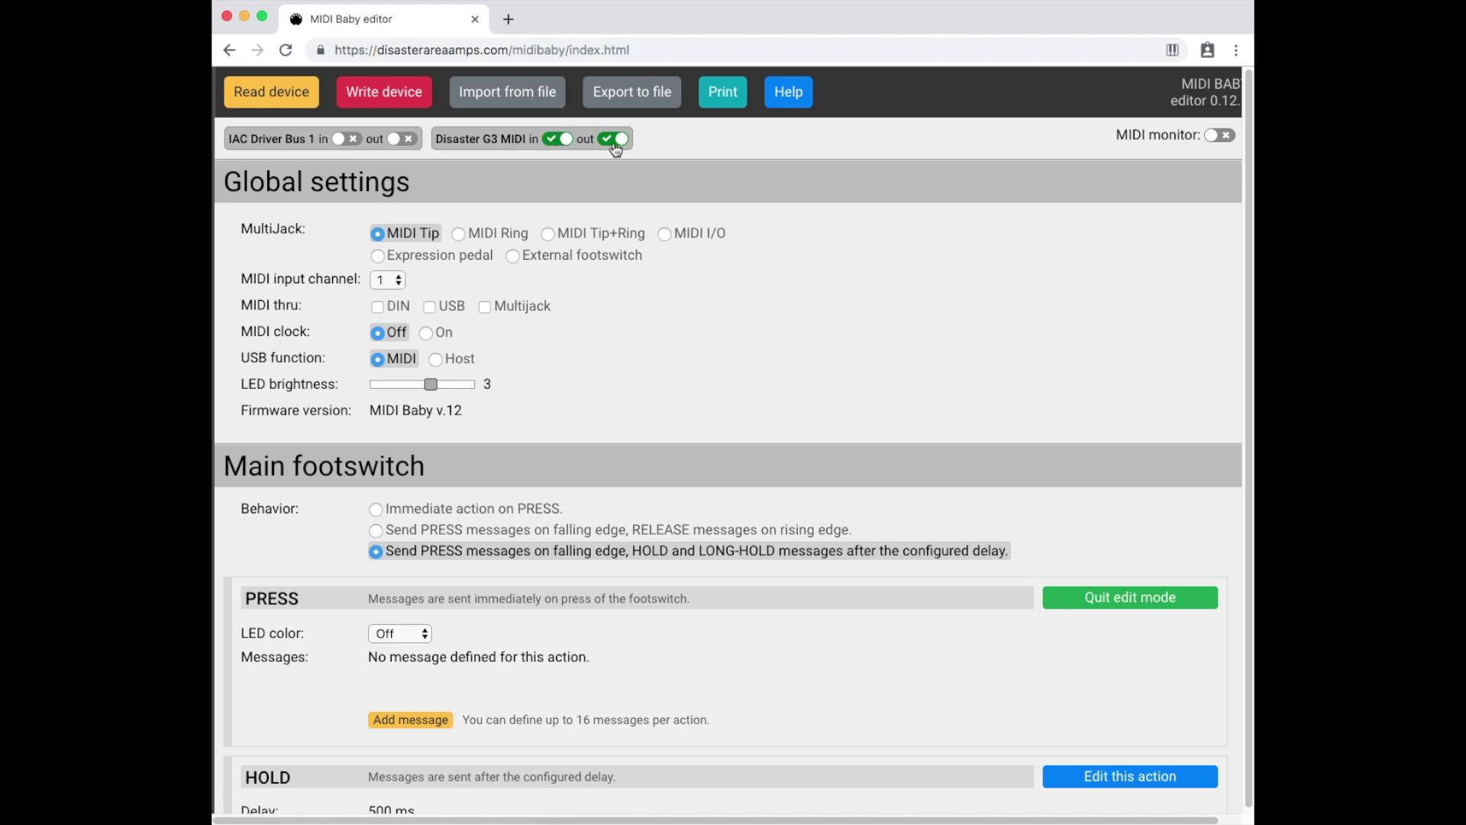
Step: Read the connected MIDI Baby's settings into the editor, showing firmware MIDI Baby v.12
left_click(280, 93)
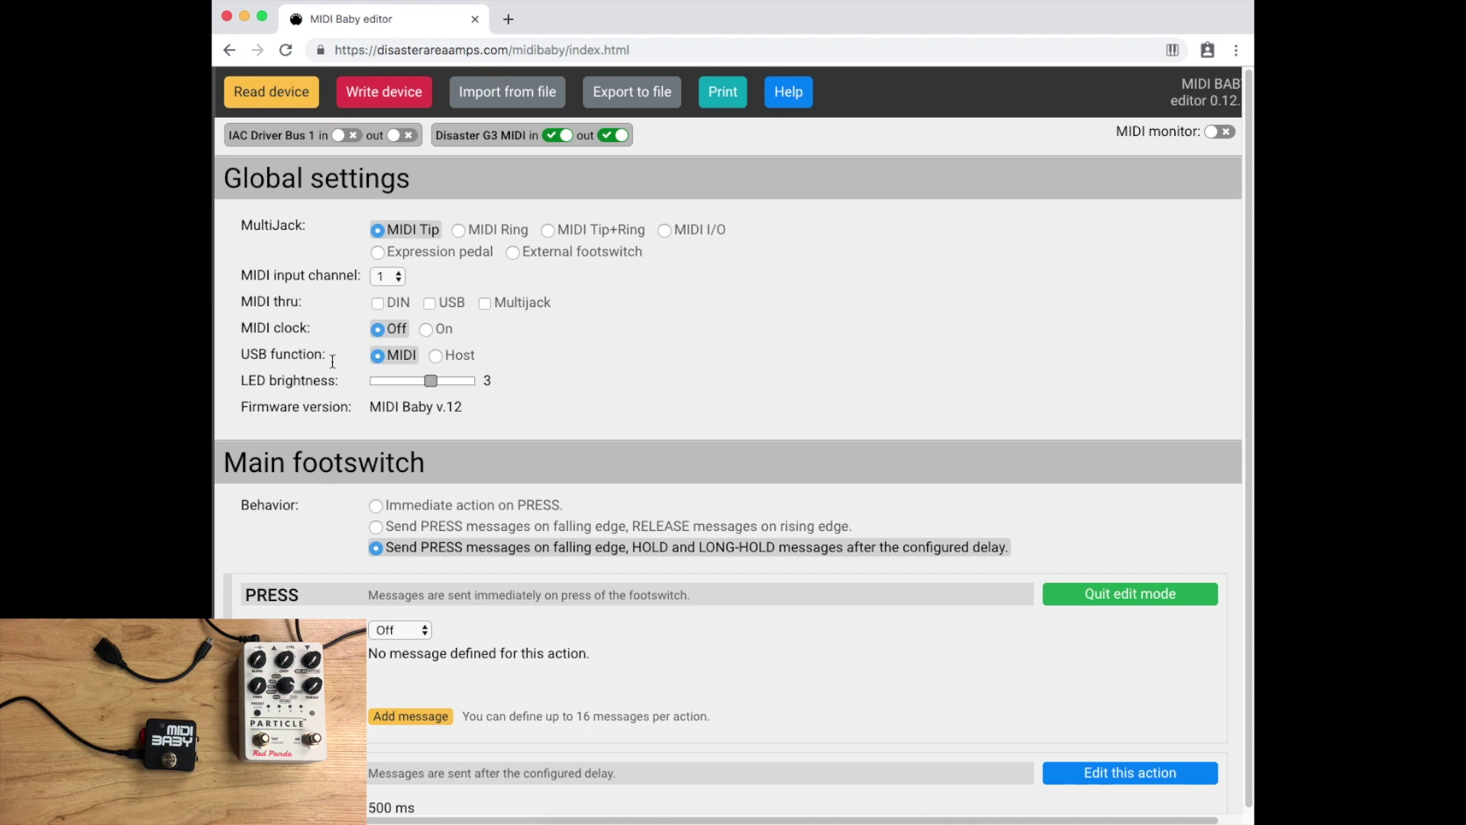
Step: Set the Global USB function to Host, then scroll down to the footswitch PRESS action
left_click(437, 357)
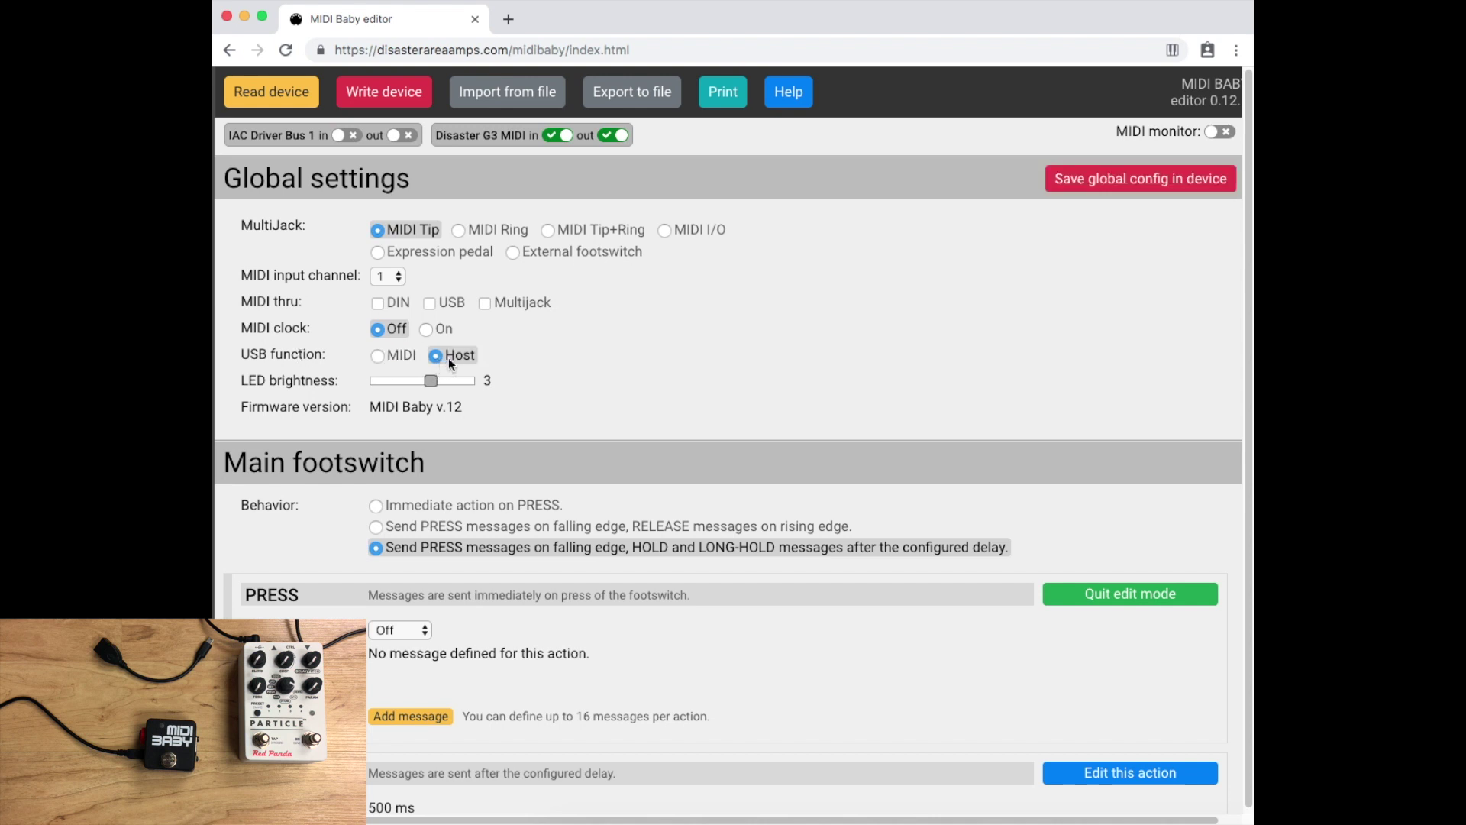
scroll(620, 383, "down", 1)
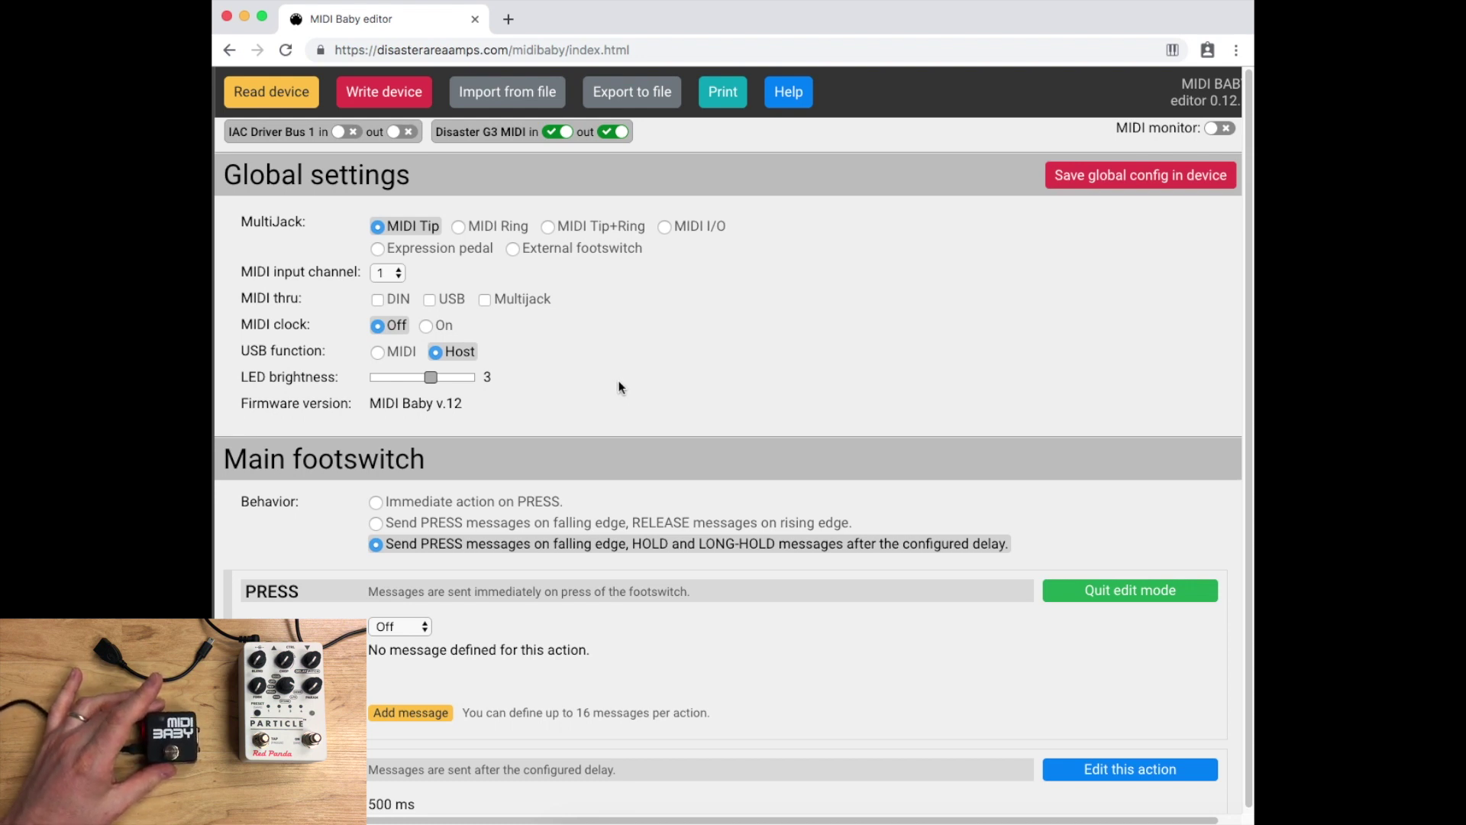
scroll(619, 386, "down", 2)
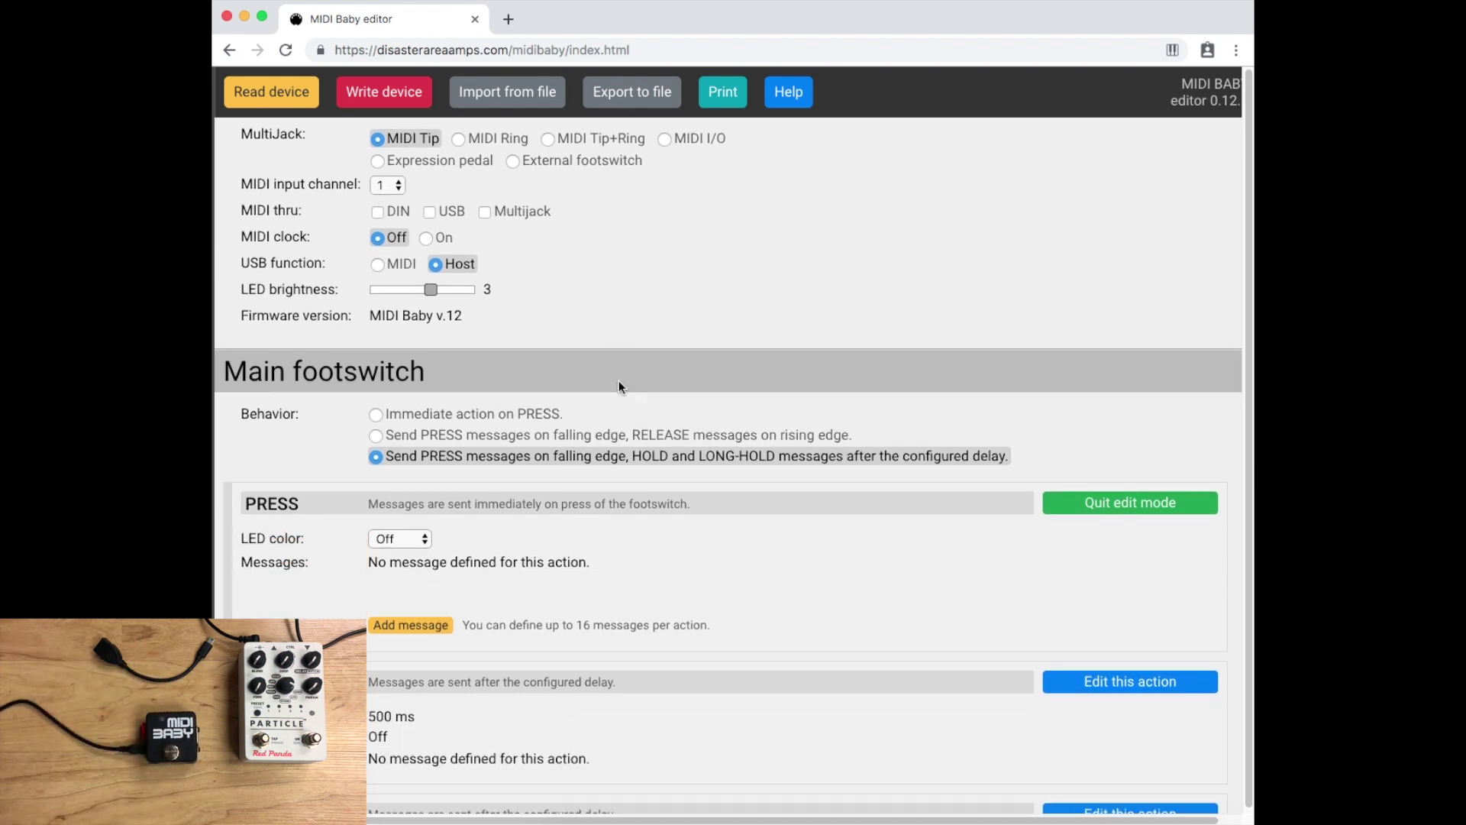
scroll(622, 387, "down", 2)
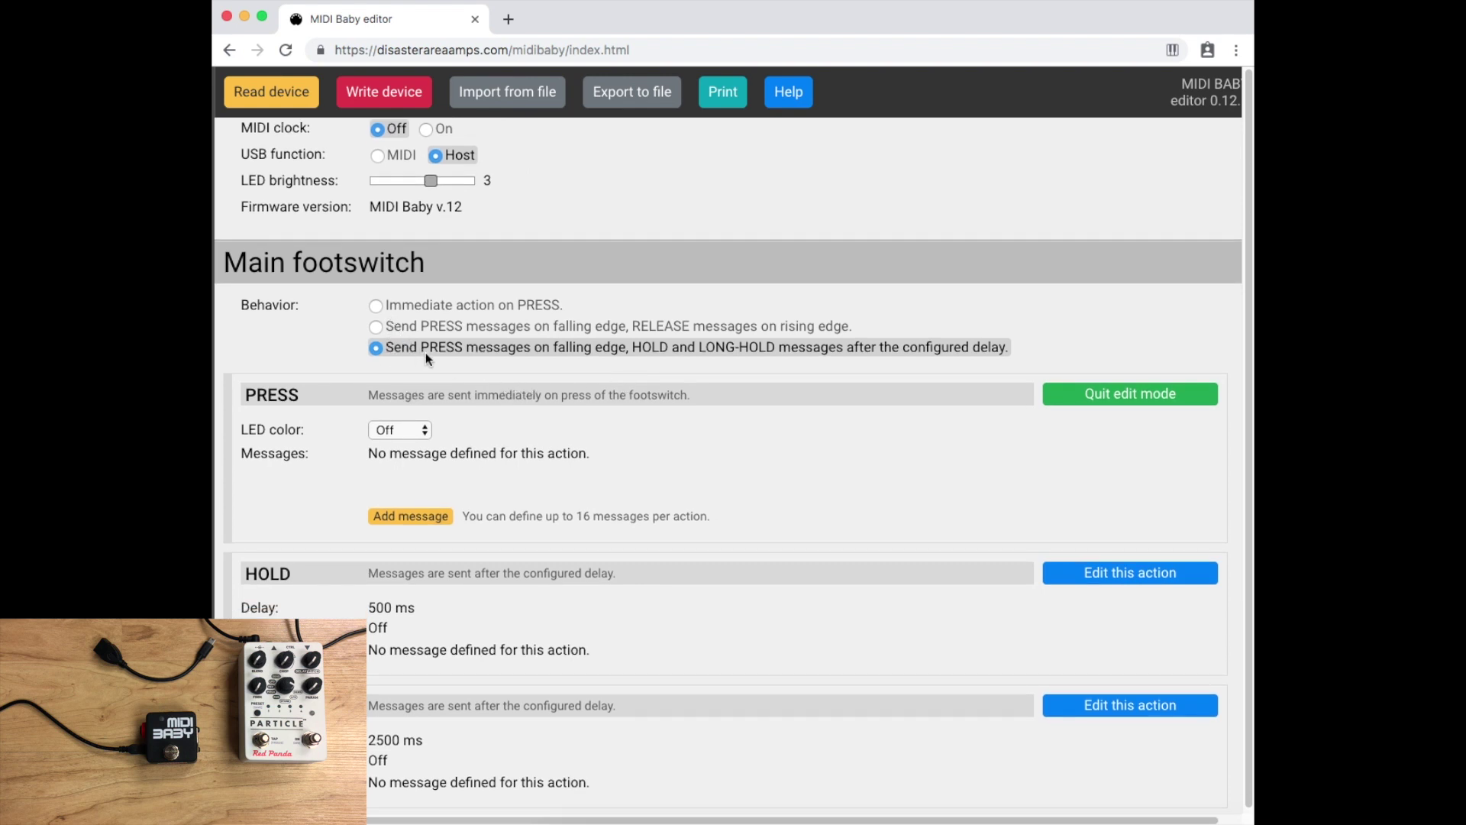
Step: Make the main footswitch act immediately on PRESS with a Red LED
left_click(375, 306)
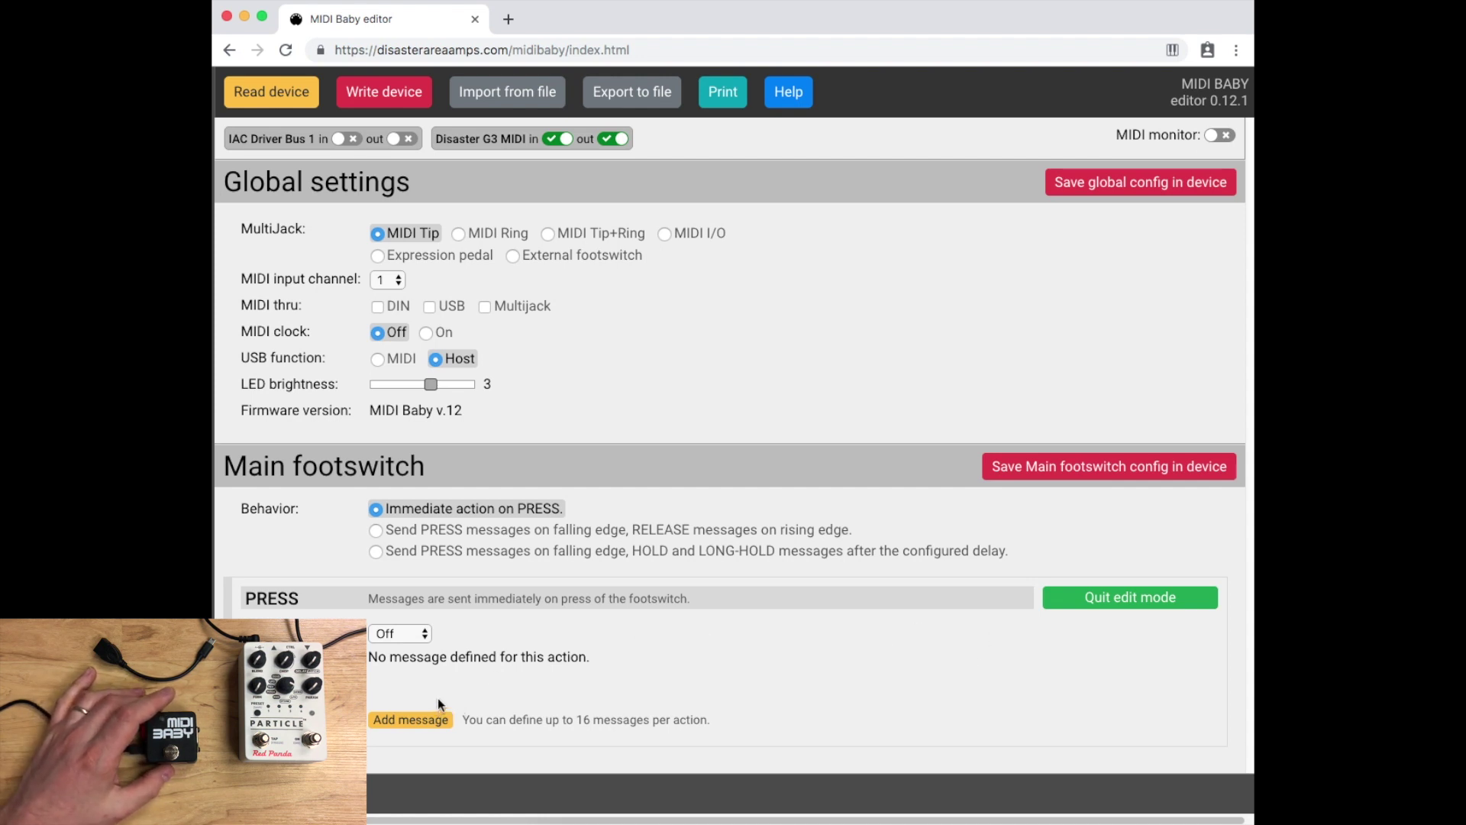
left_click(403, 635)
left_click(406, 653)
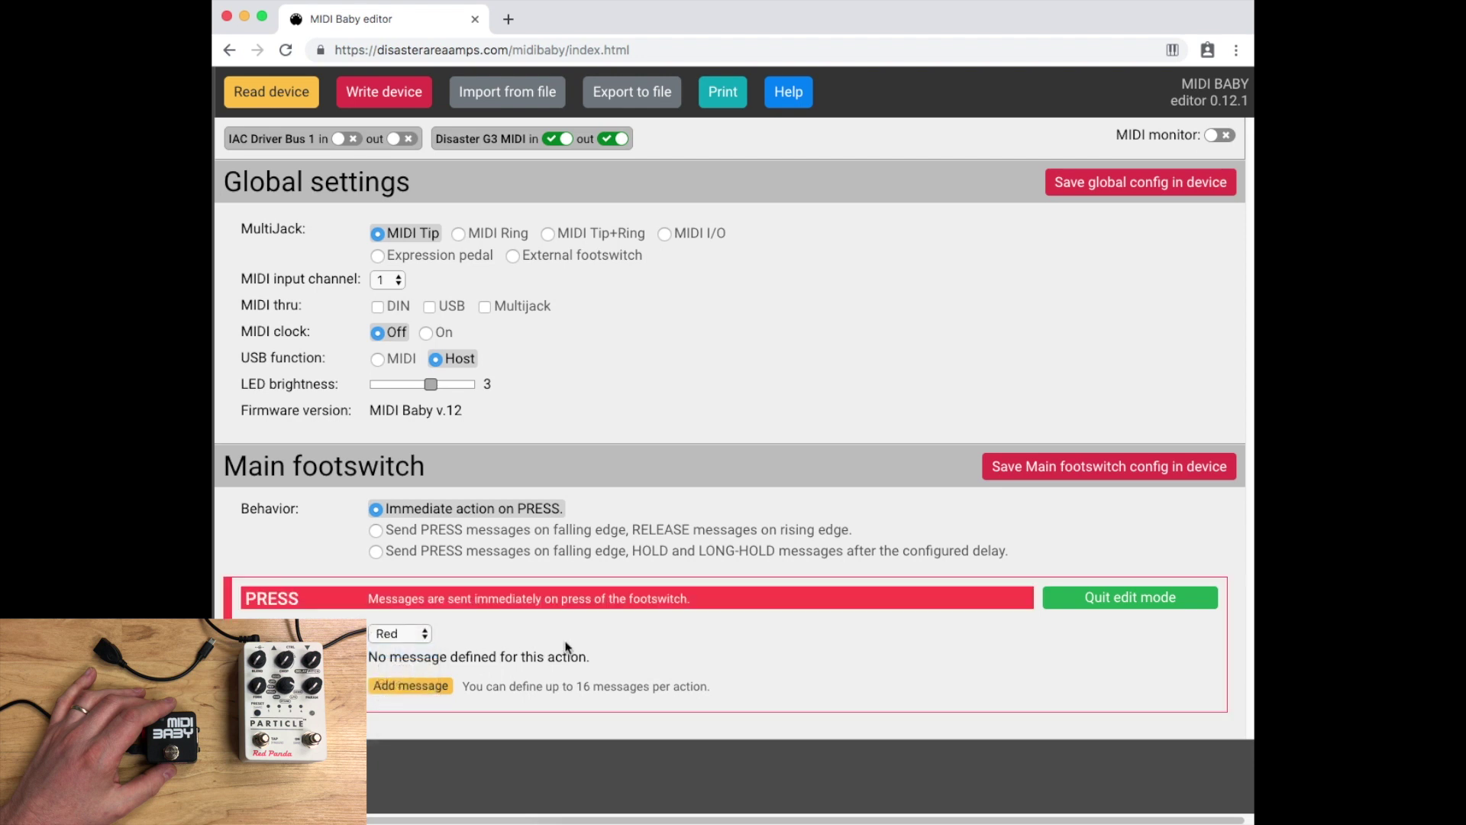
Step: Add a PC message on channel 1, count & send from 0 to 3, and finish editing
left_click(411, 686)
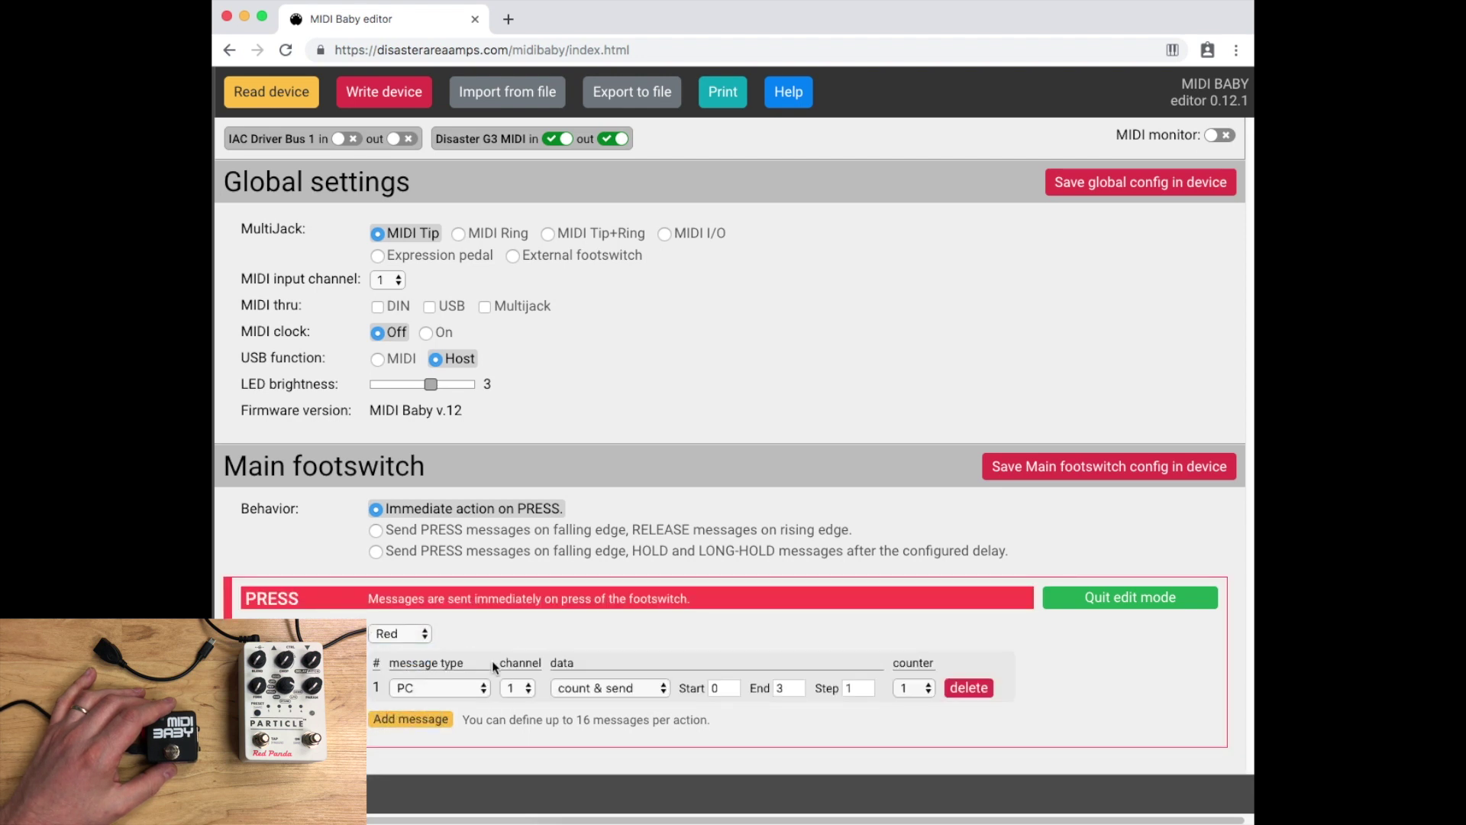
left_click(438, 684)
left_click(440, 688)
left_click(519, 689)
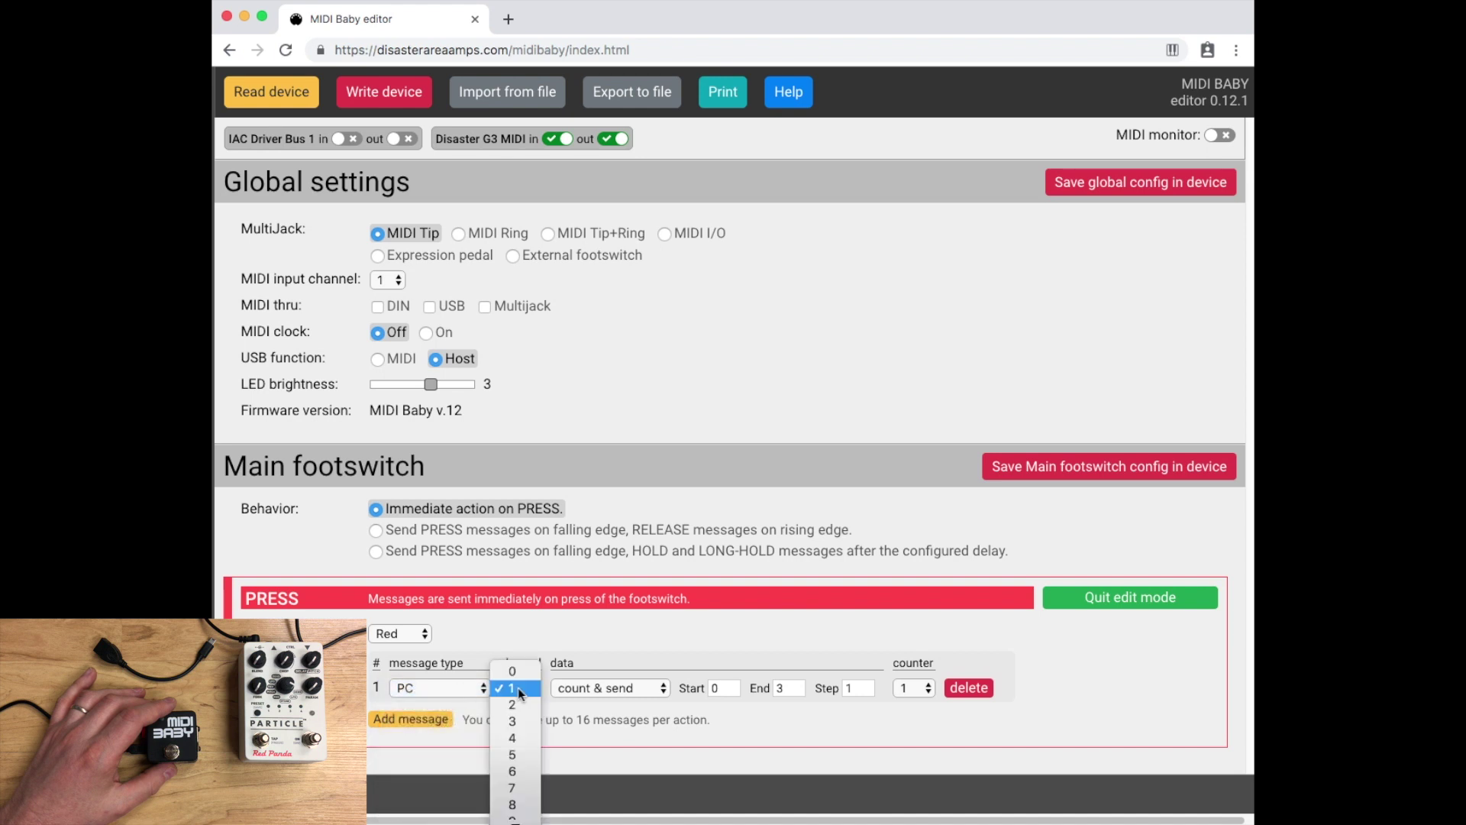
left_click(520, 693)
left_click(597, 691)
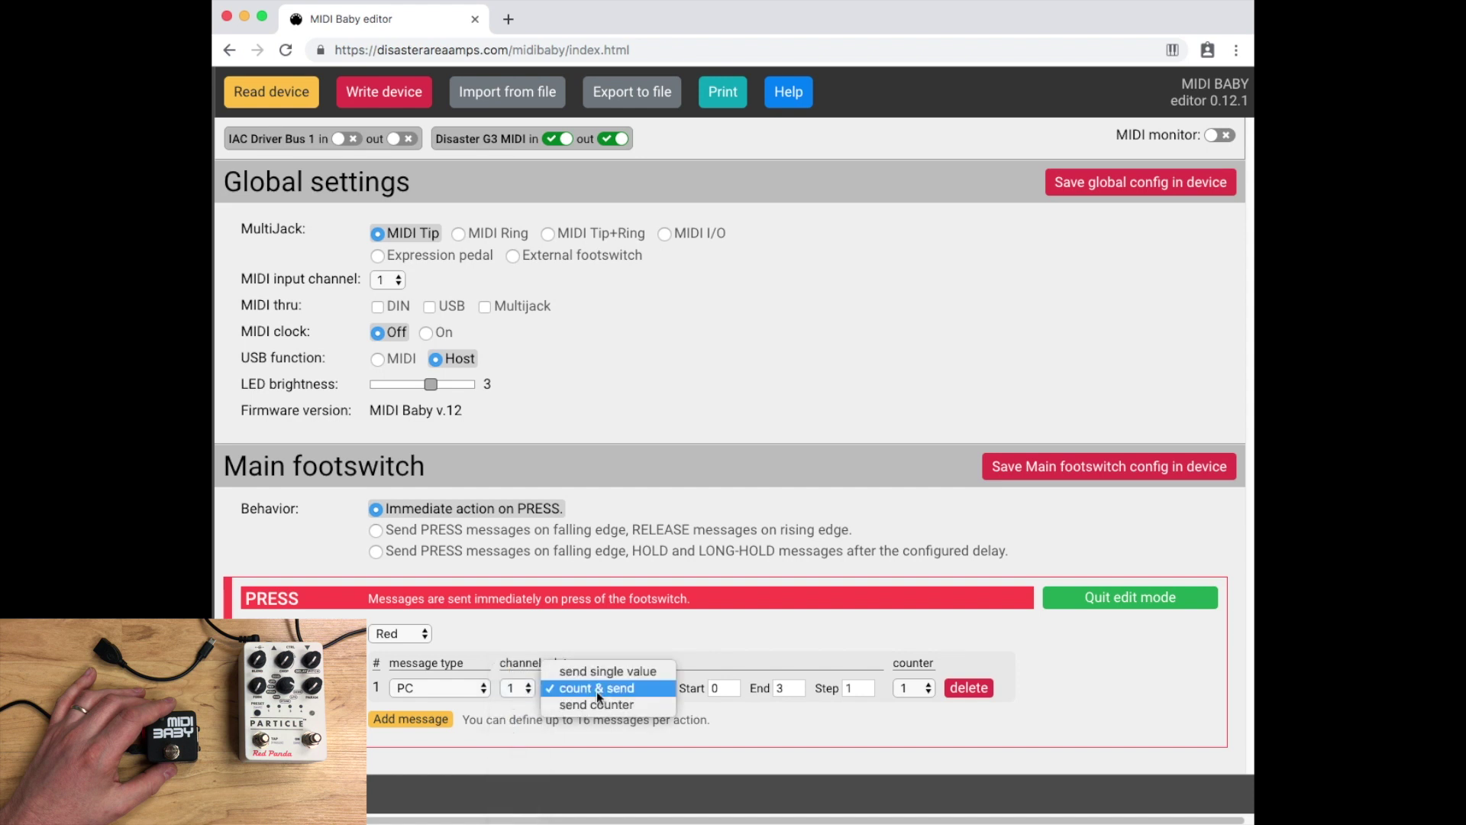
left_click(597, 690)
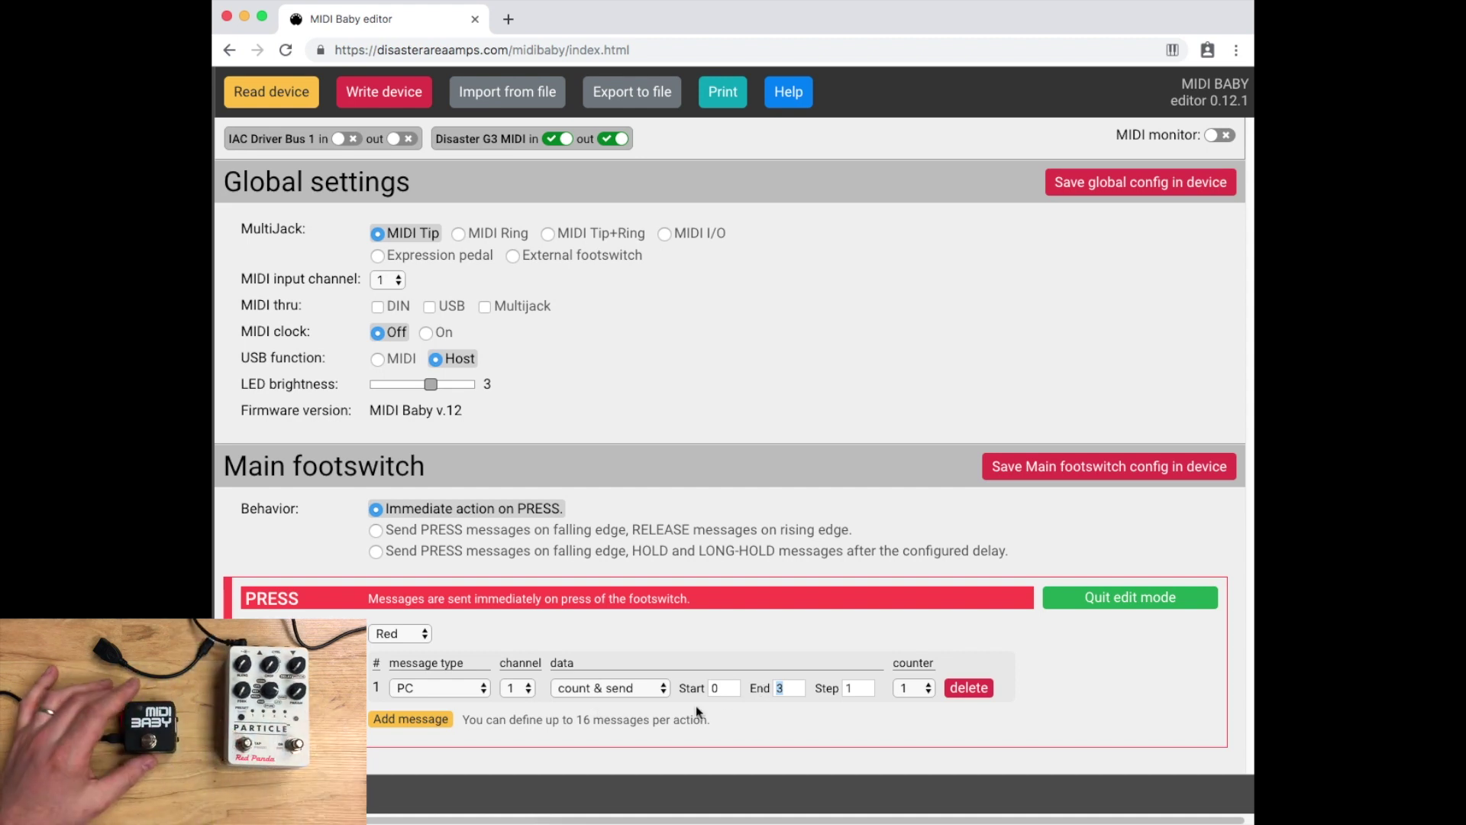
left_click(1148, 604)
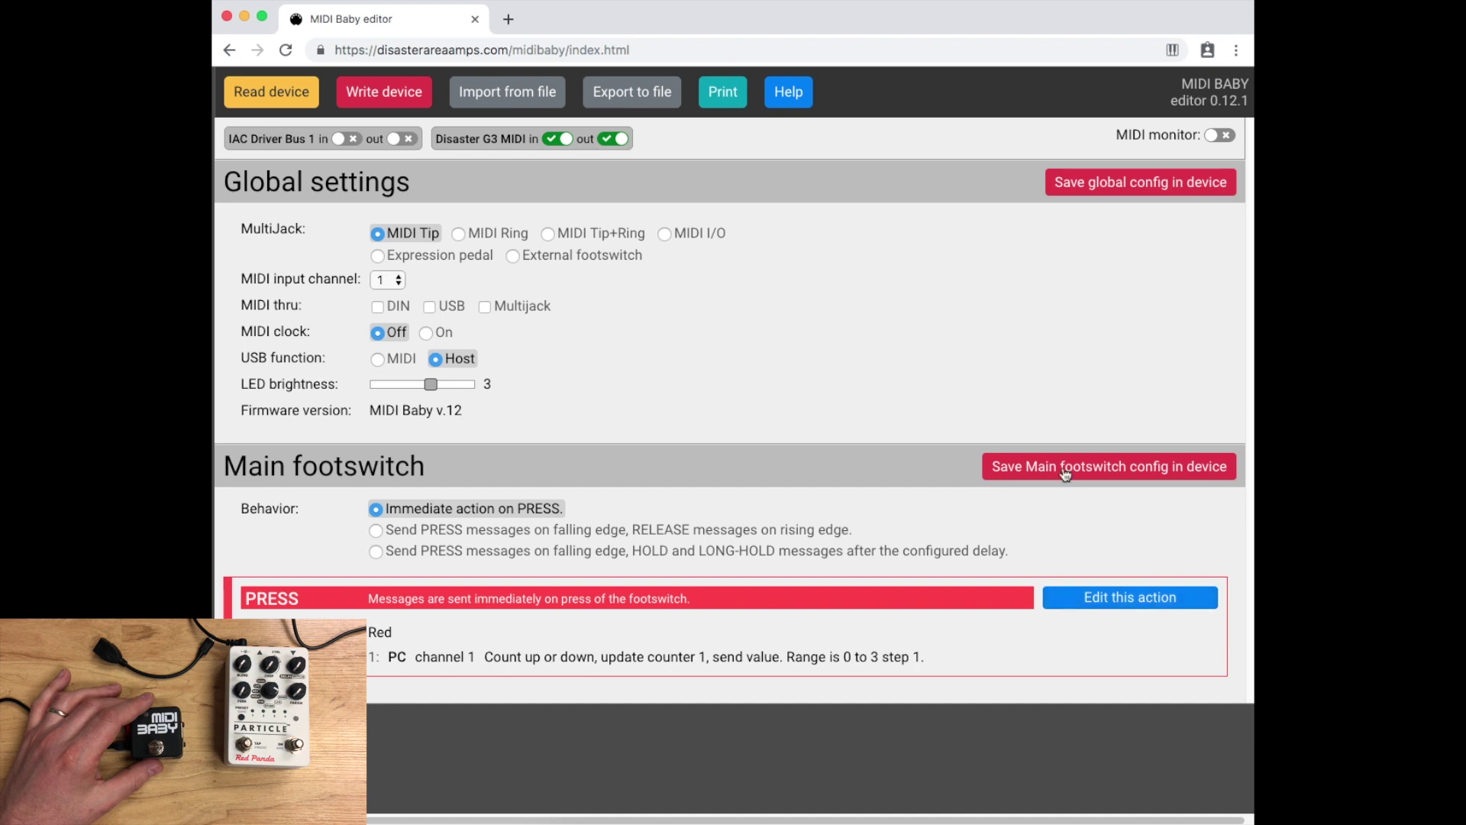
Step: Write the edited configuration to the MIDI Baby until it reaches 100%
left_click(395, 100)
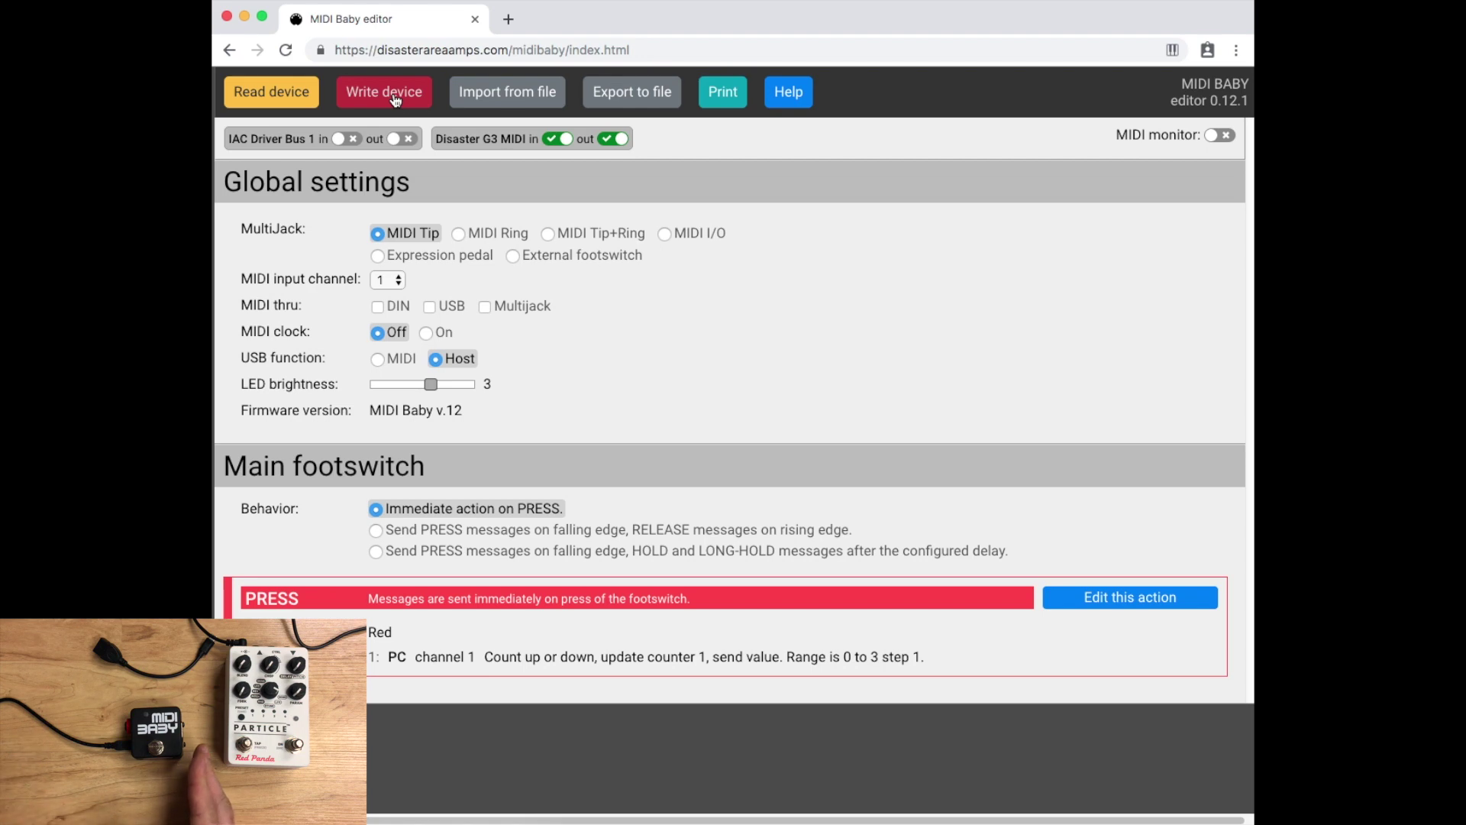
left_click(1224, 137)
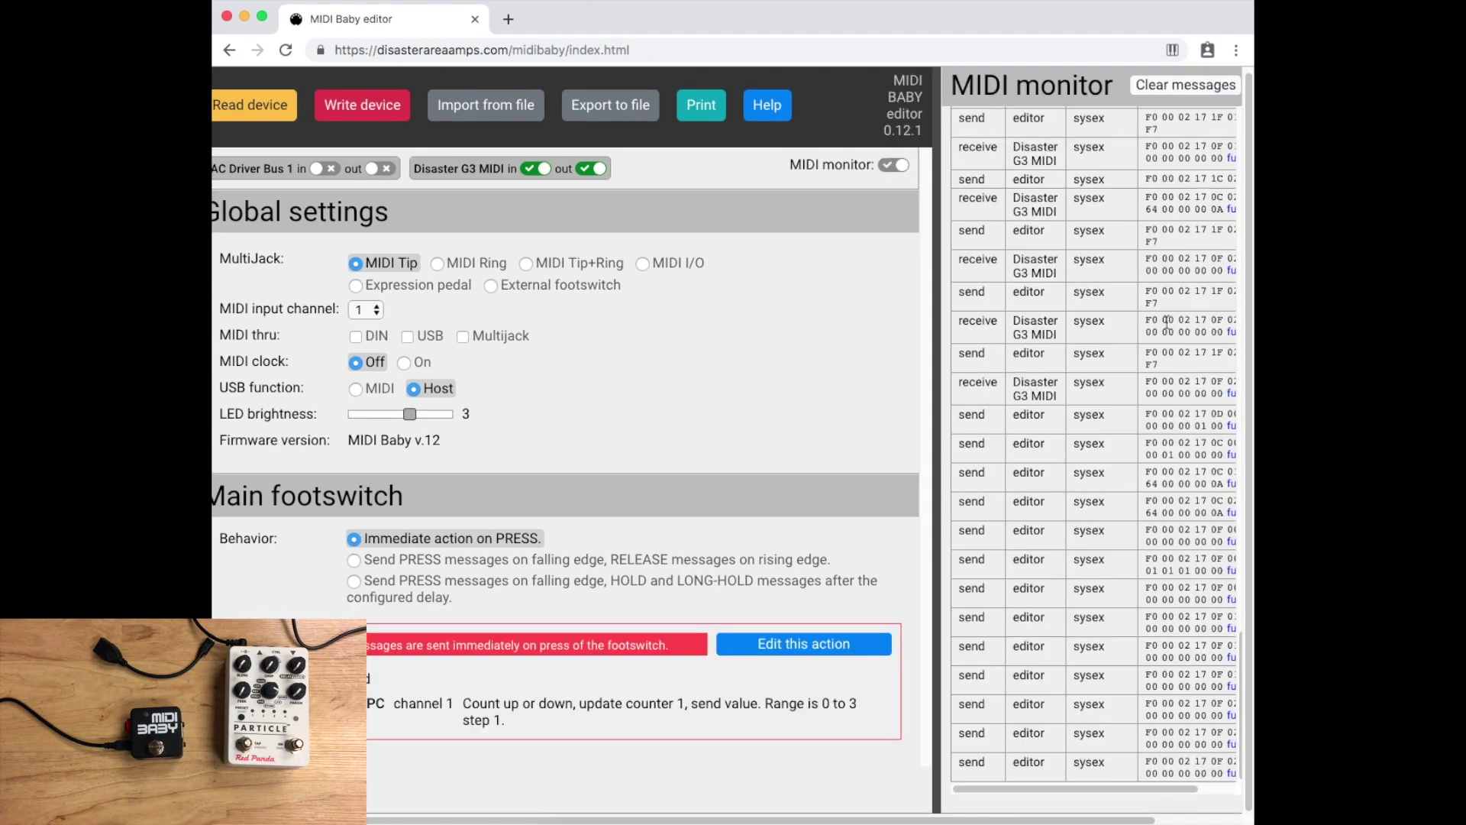
left_click(1193, 86)
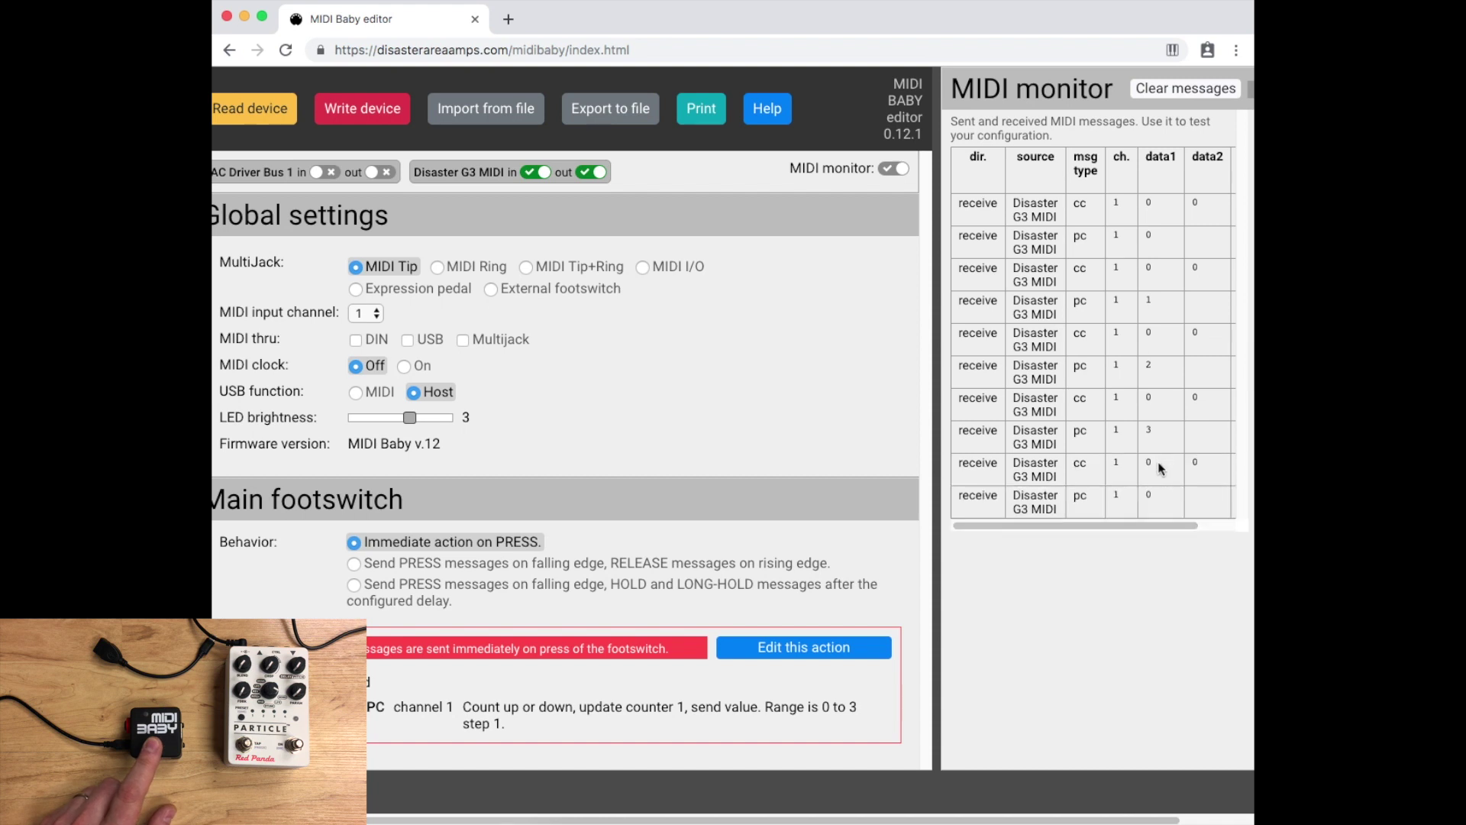
left_click(1185, 90)
left_click(892, 168)
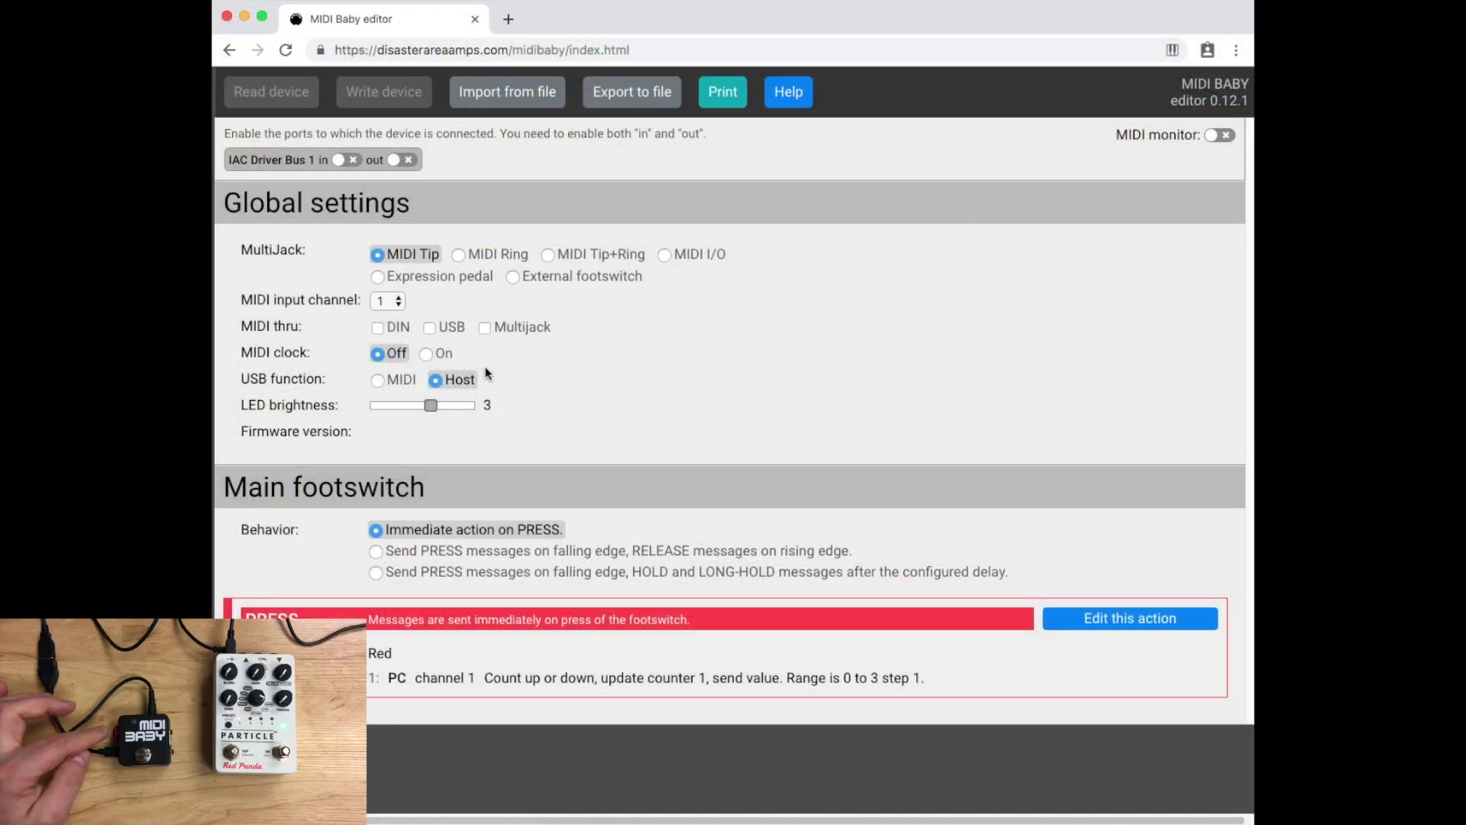
Step: Switch the MultiJack from External footswitch to Expression pedal
left_click(513, 277)
scroll(590, 342, "down", 1)
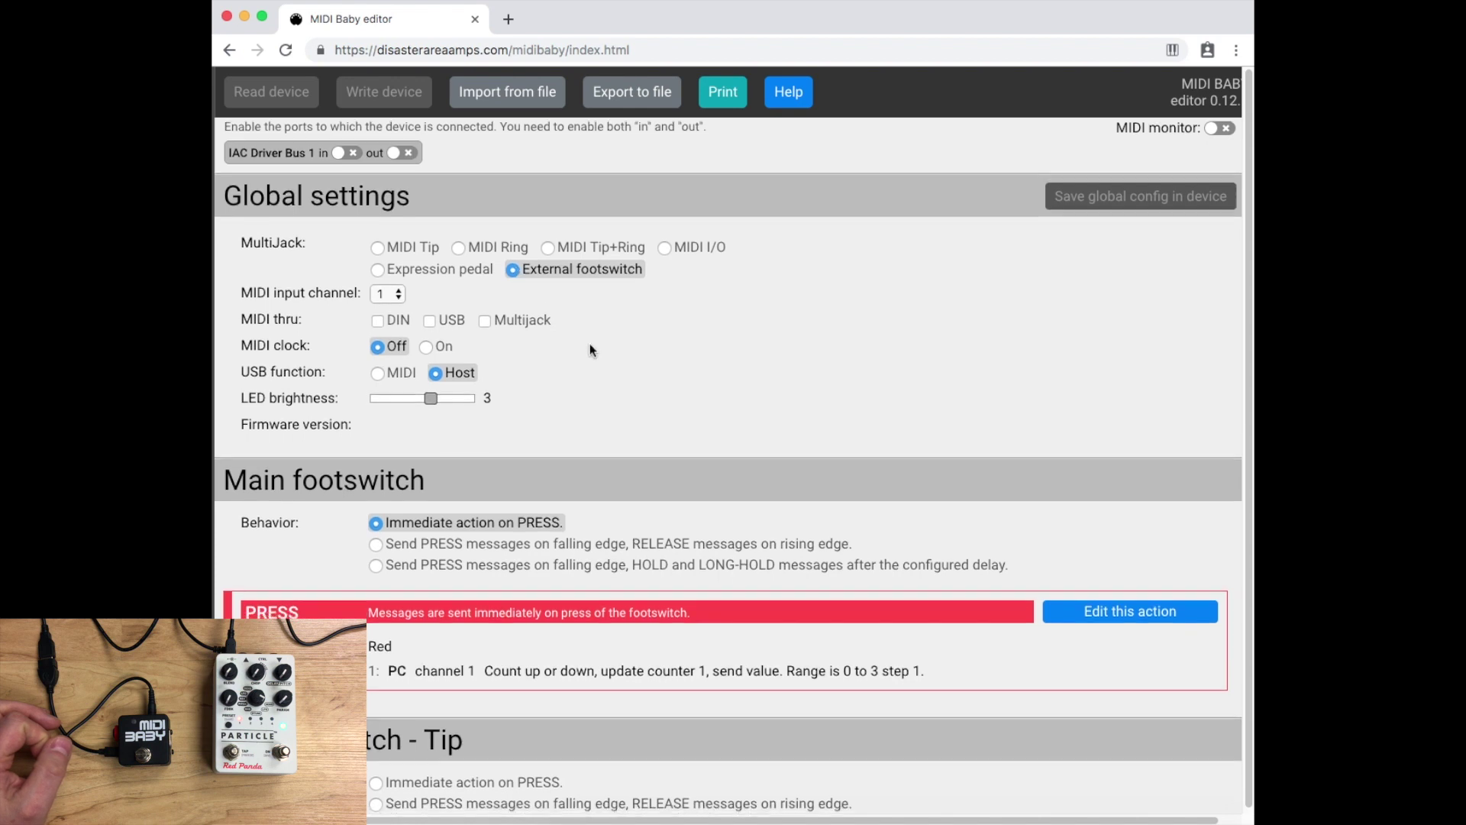
left_click(439, 261)
scroll(604, 377, "down", 1)
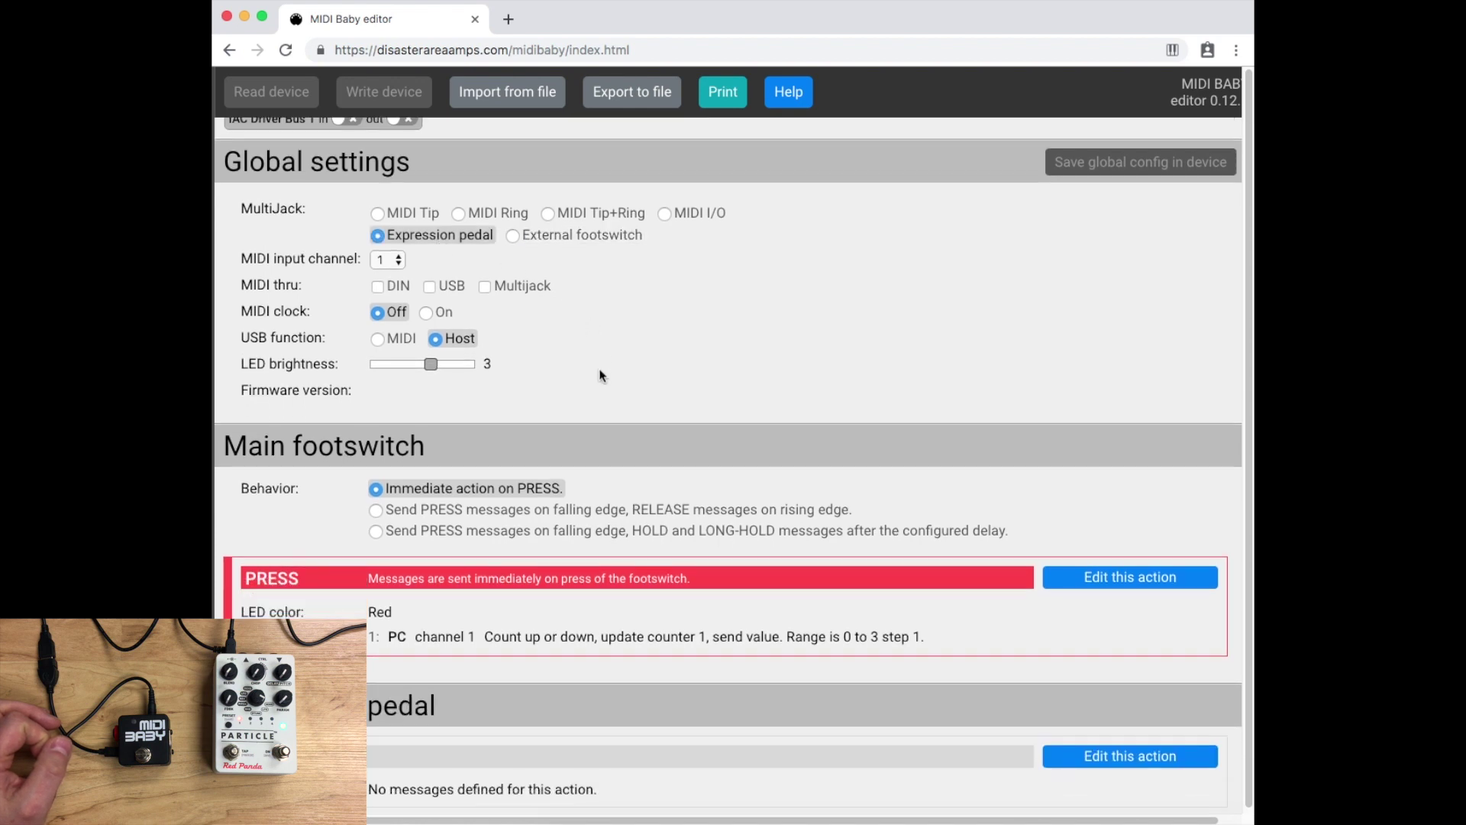
Step: Edit the expression pedal action and add a CC message on controller 4, 0 to 127
left_click(1088, 738)
scroll(764, 698, "down", 1)
left_click(410, 759)
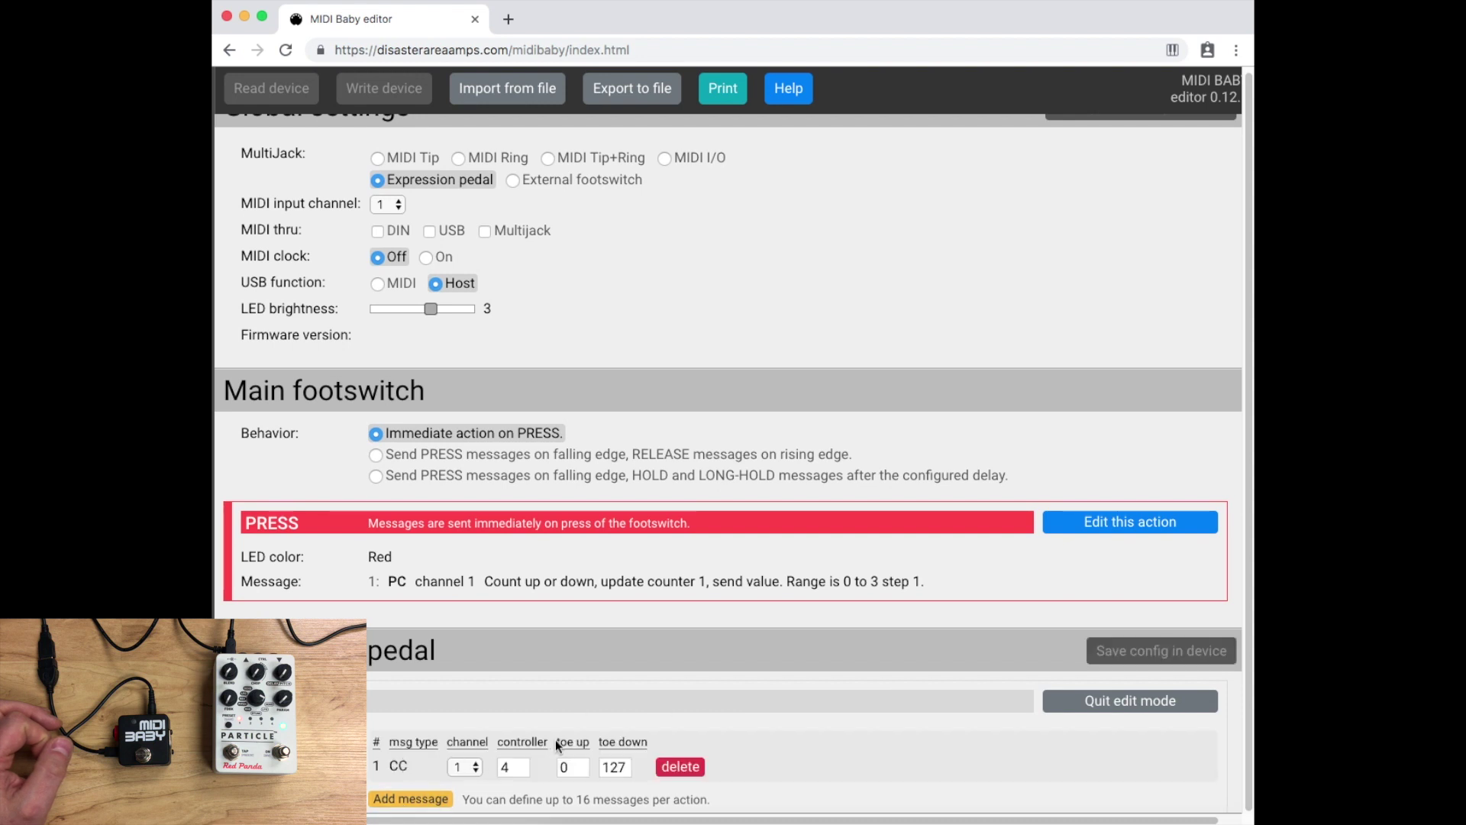
scroll(562, 740, "down", 1)
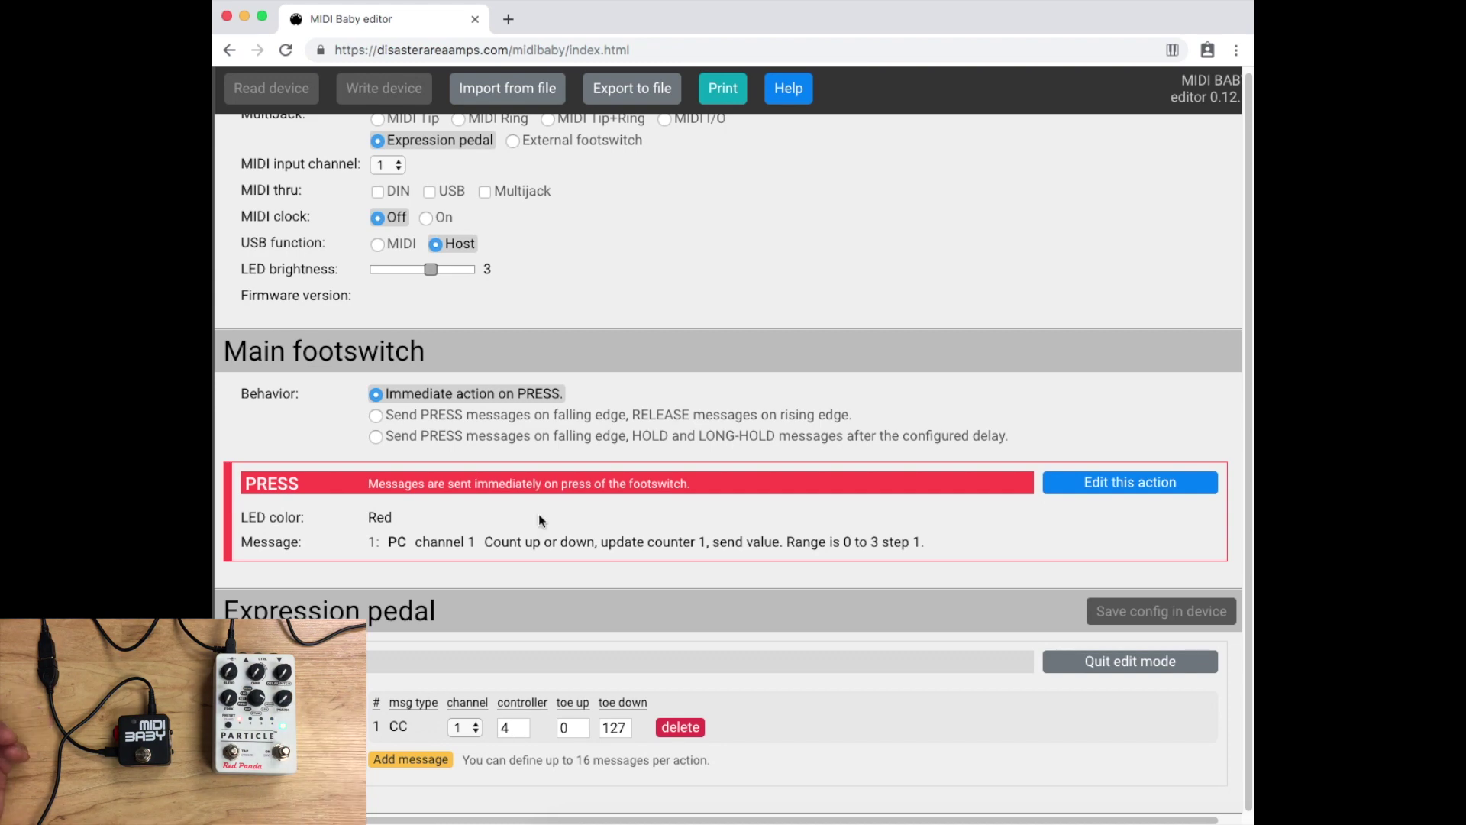
scroll(539, 520, "up", 3)
Step: Check the External footswitch section, then return the MultiJack to MIDI Tip
left_click(514, 275)
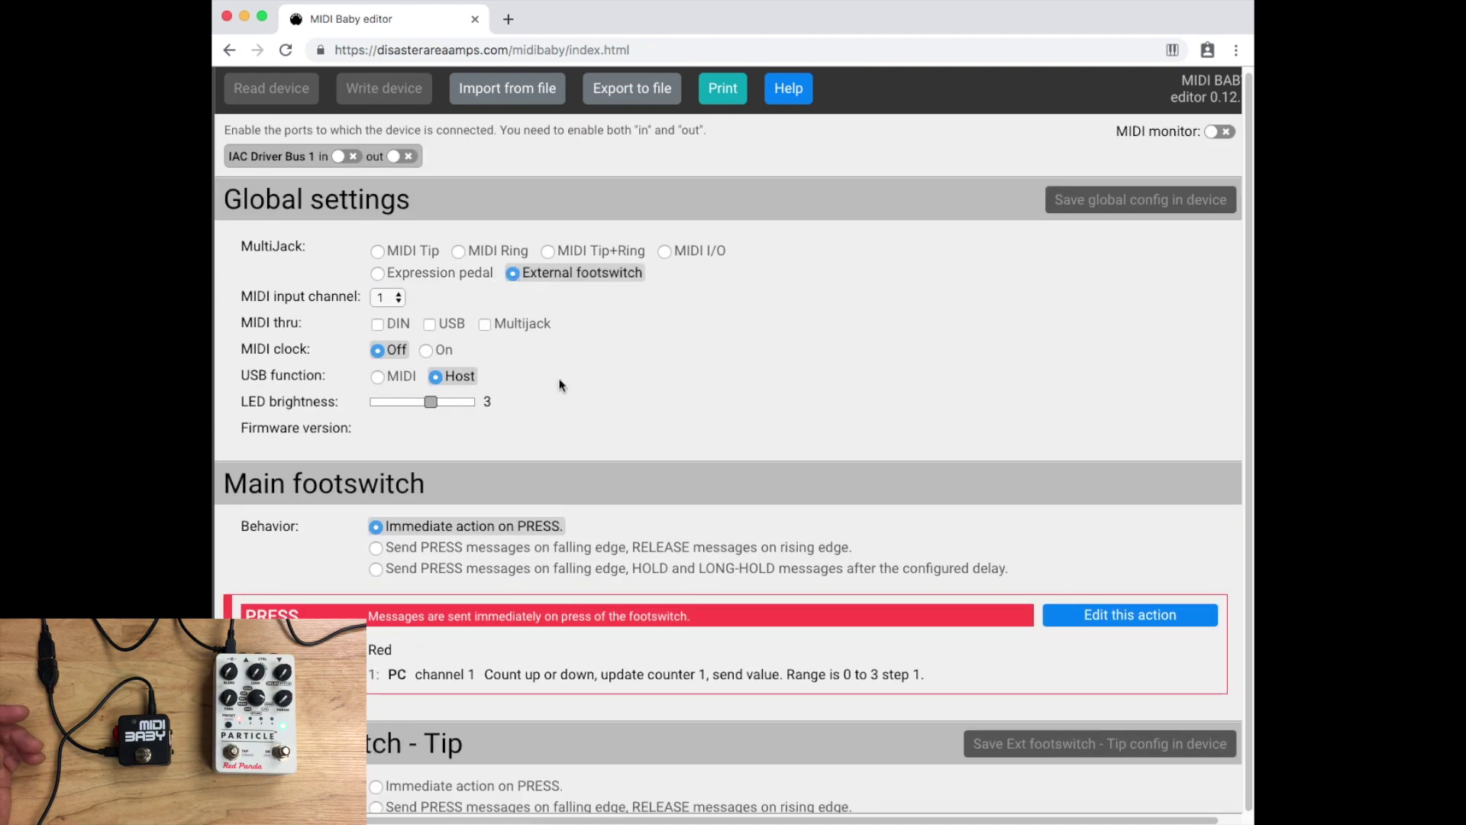
scroll(585, 492, "down", 8)
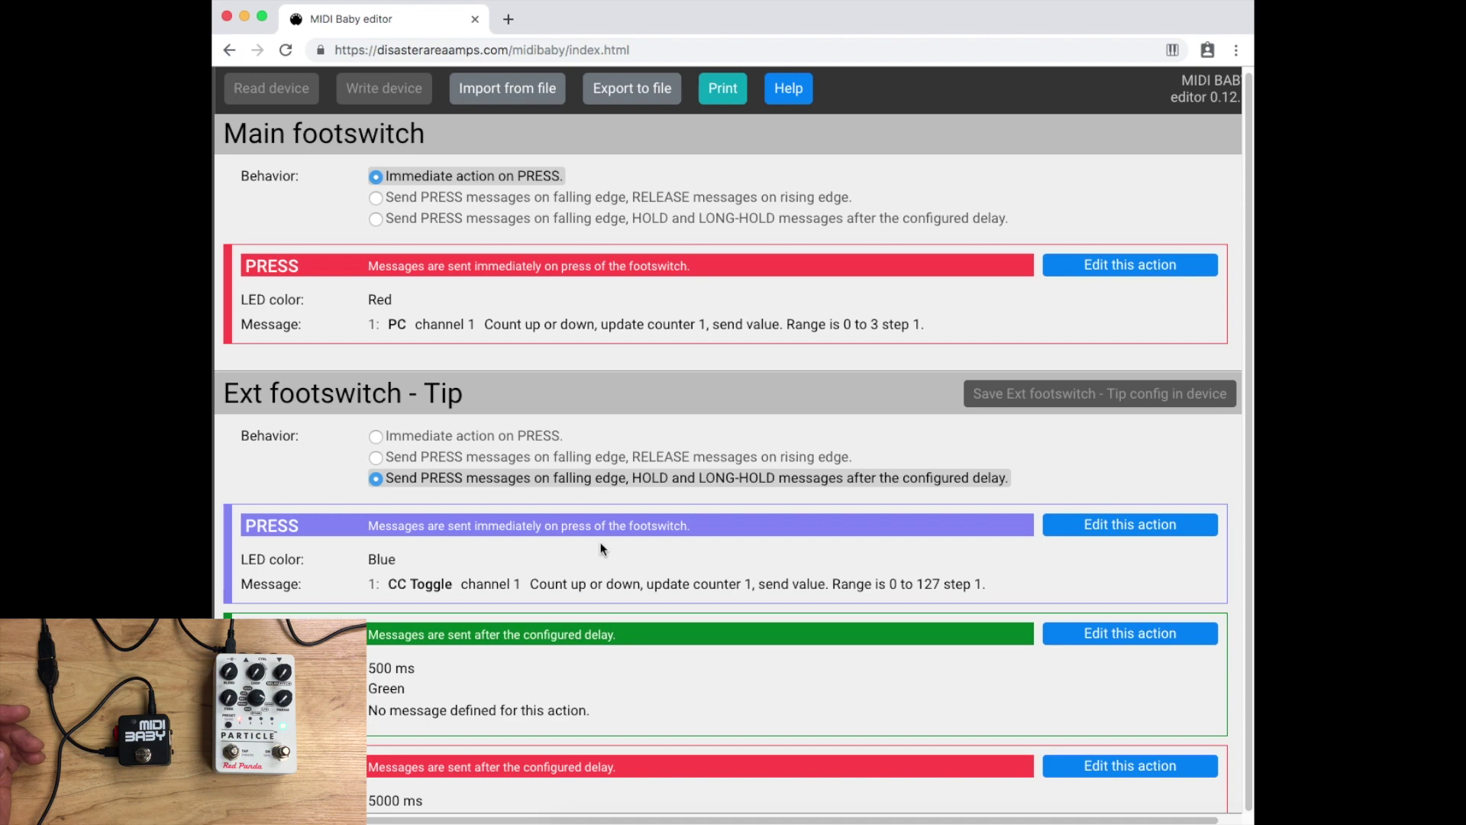
scroll(603, 551, "down", 1)
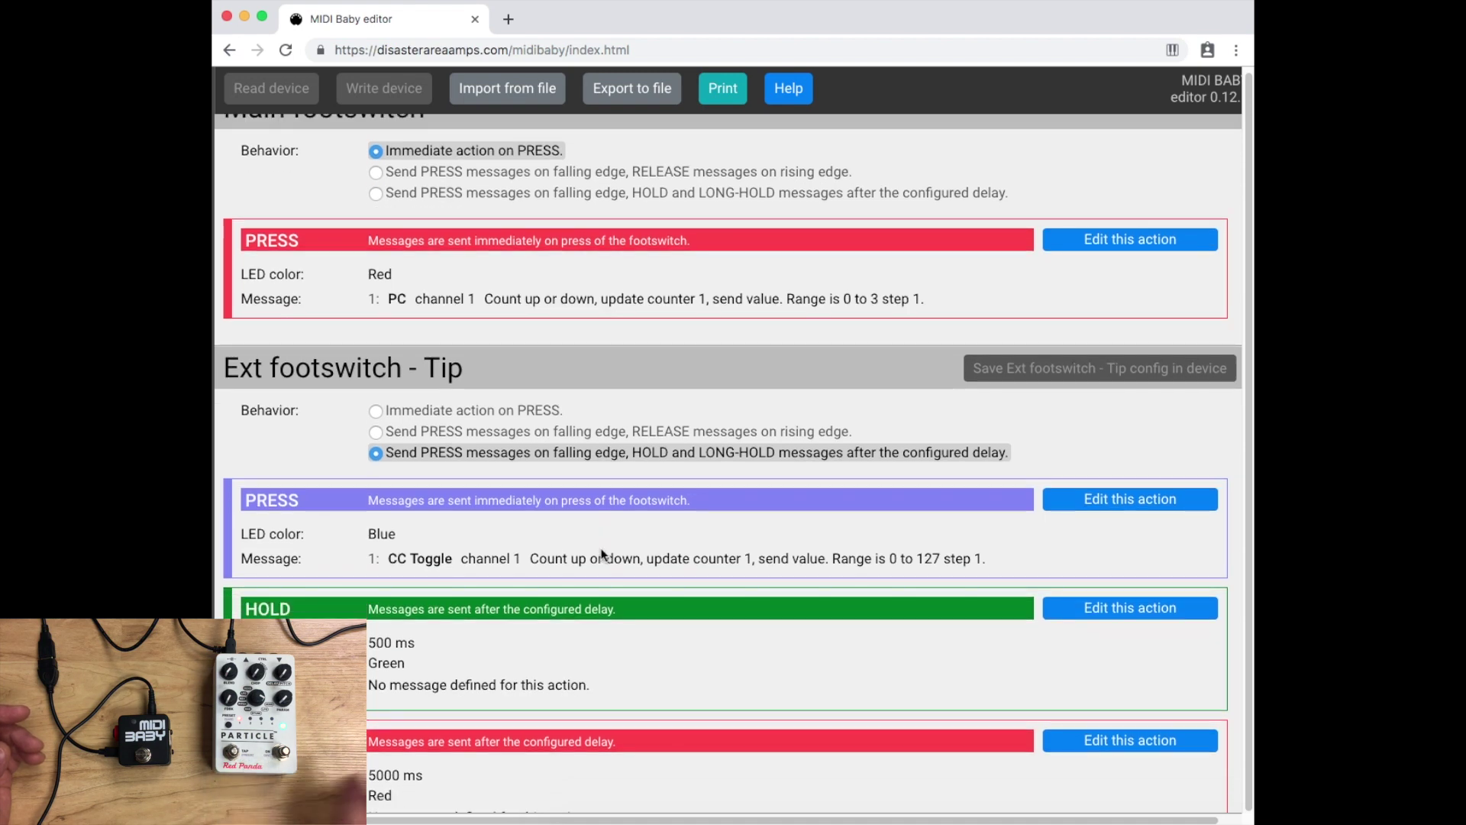
scroll(611, 566, "up", 7)
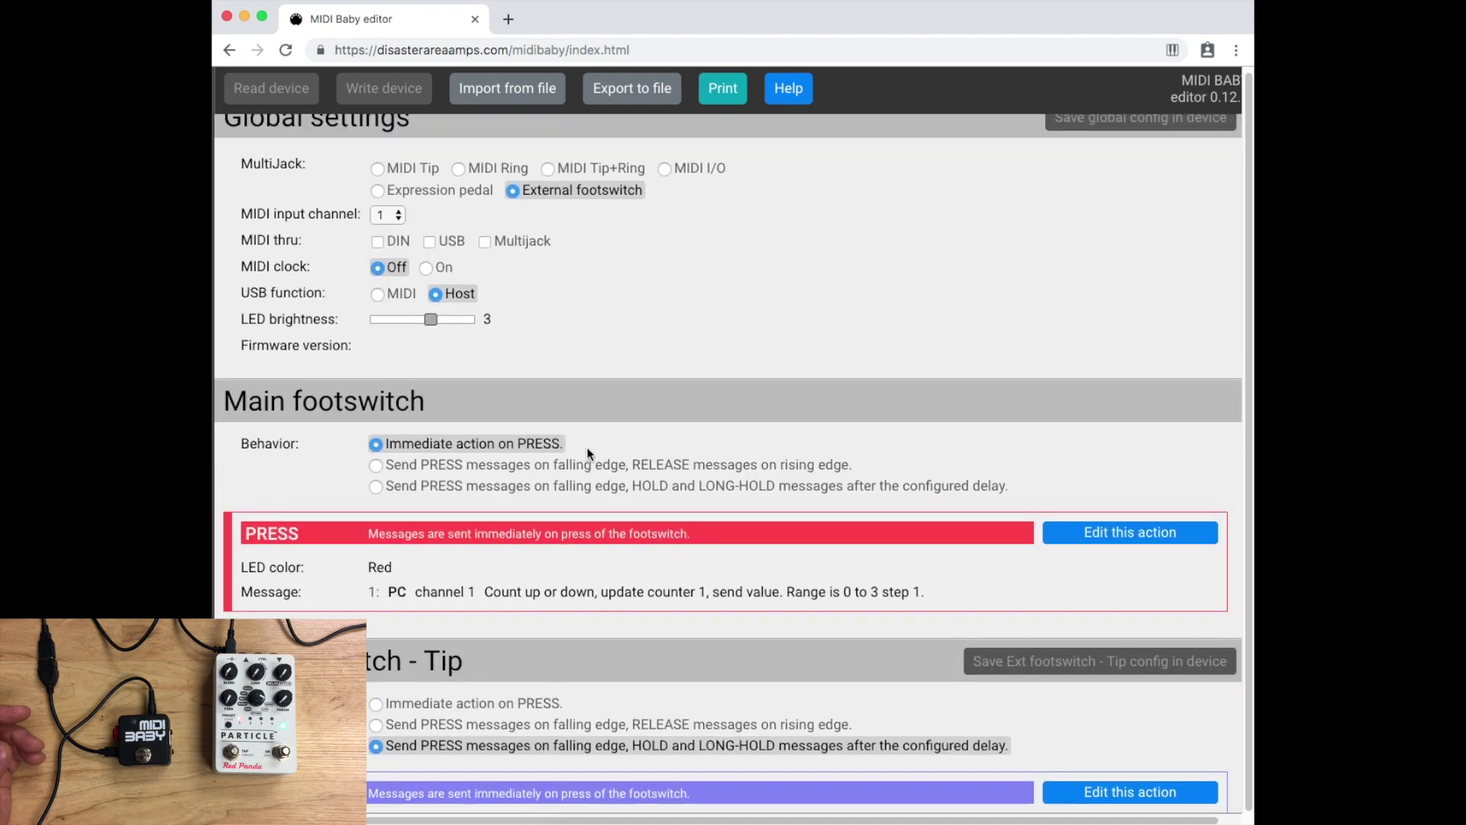
scroll(535, 497, "up", 2)
scroll(536, 358, "up", 1)
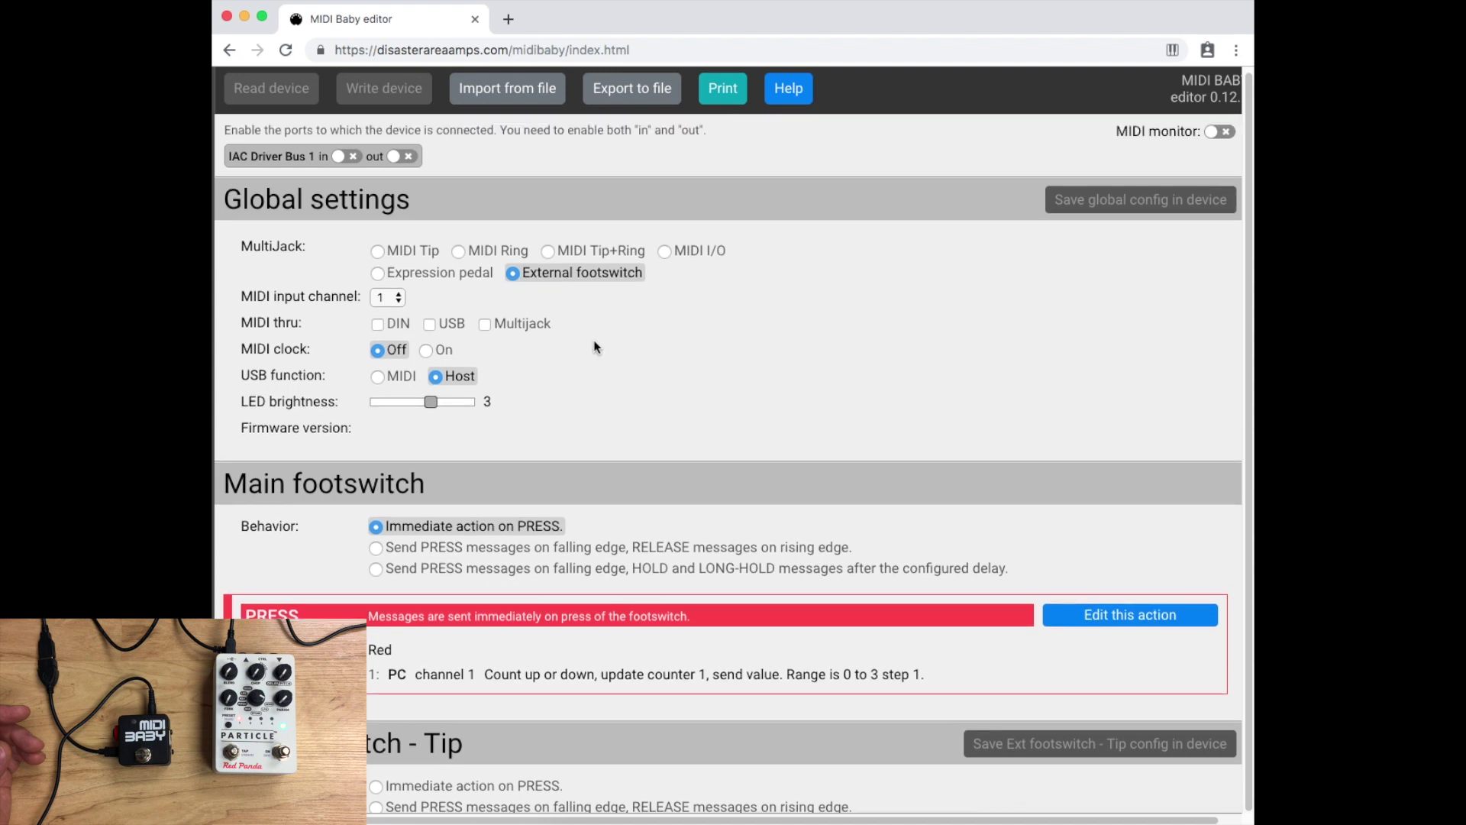
left_click(384, 252)
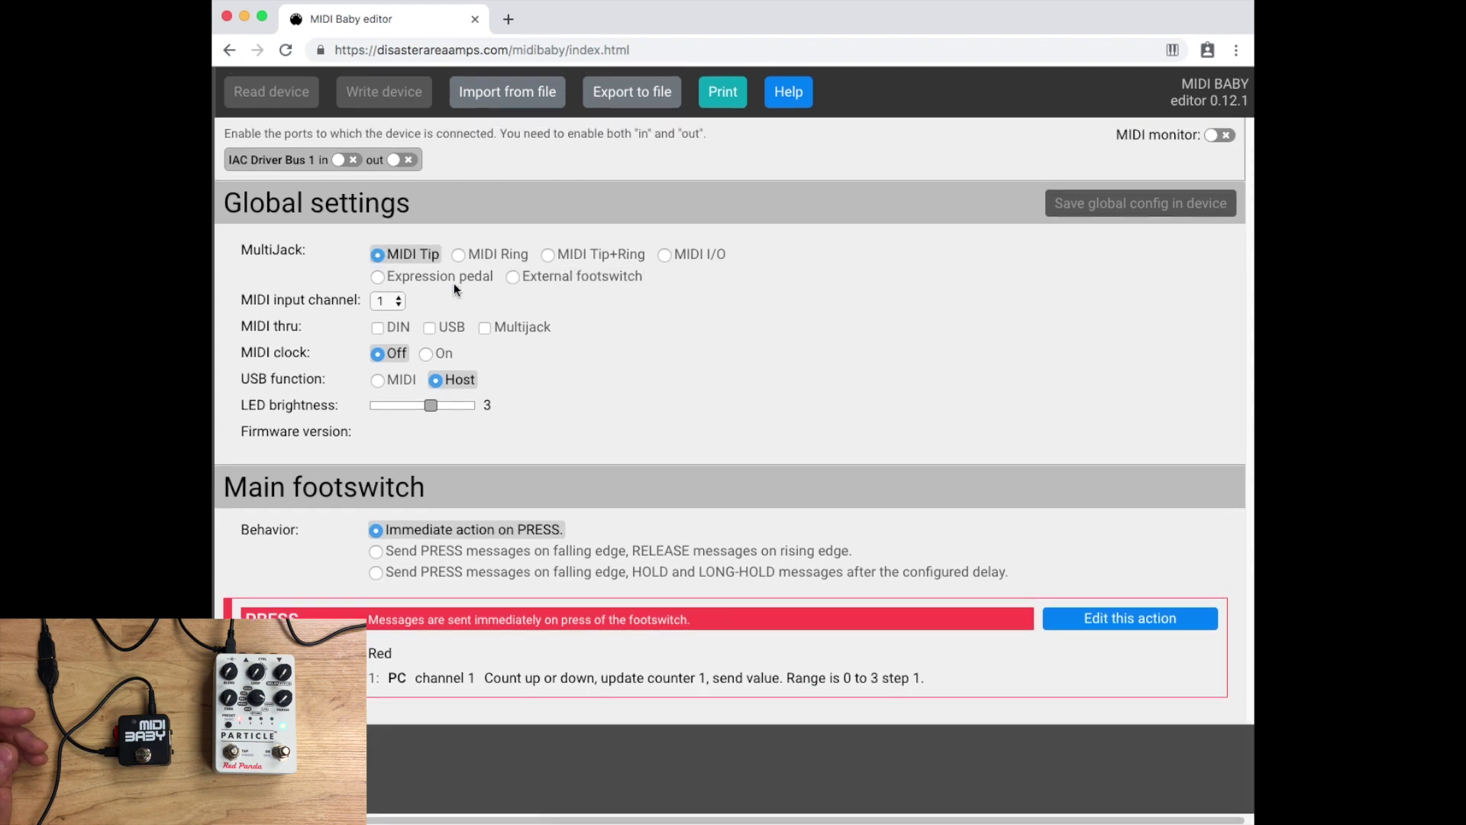